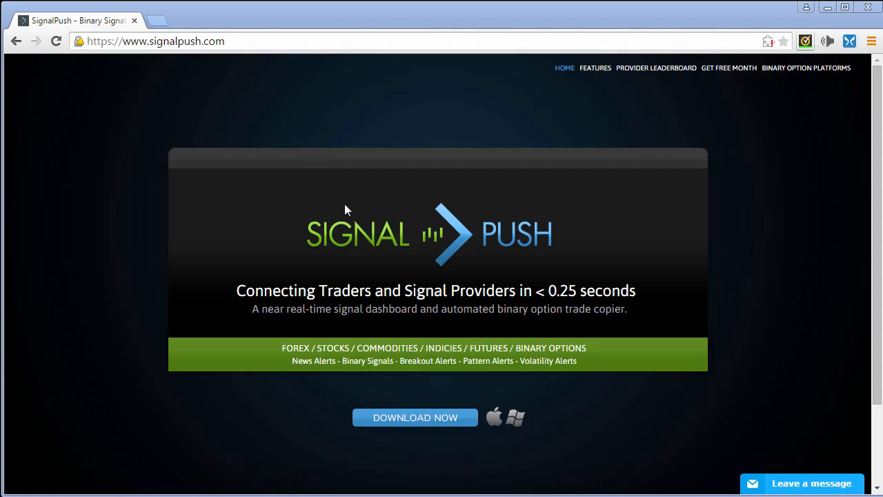
Start the SignalPush app download and enter the account username and password in Secure Login
{"action": "left_click", "coordinate": [418, 420]}
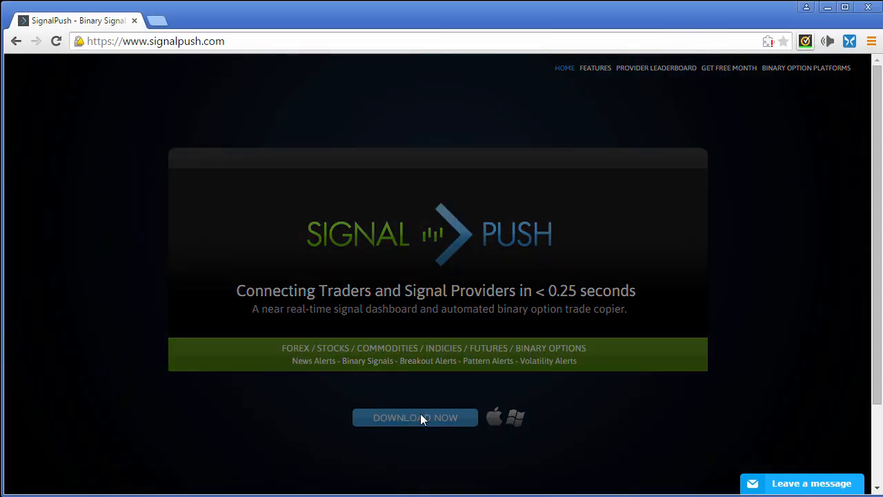
{"action": "left_click", "coordinate": [393, 260]}
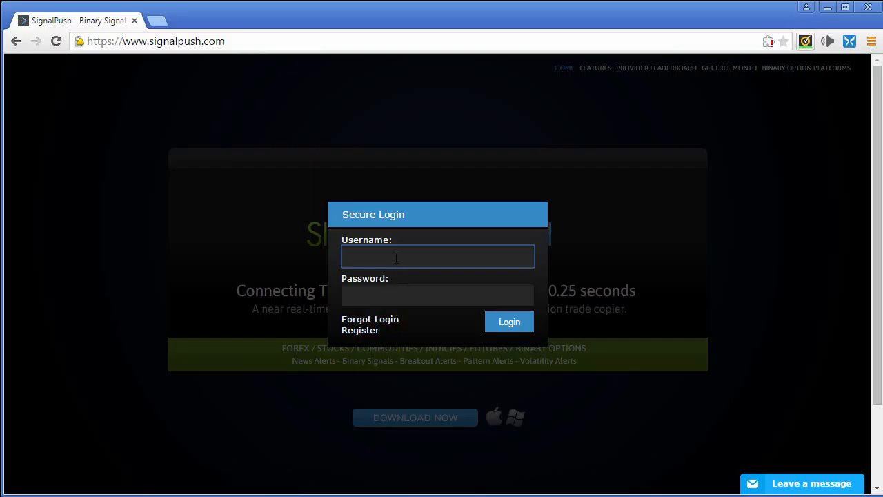
{"action": "type", "text": "demo@bod"}
{"action": "key", "text": "Tab"}
{"action": "type", "text": "d"}
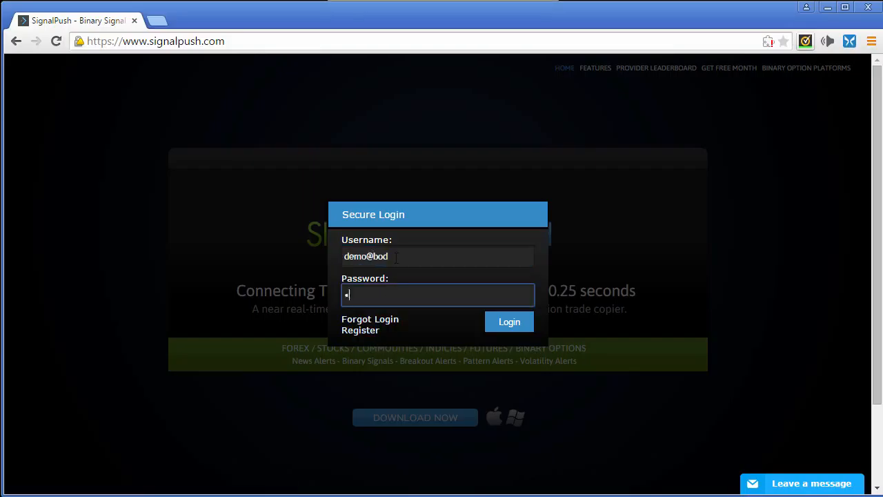
{"action": "type", "text": "xxxxxxxxxxxxx"}
Log in, then open SignalPush.air in Adobe AIR Application Install and run the already-installed version
{"action": "left_click", "coordinate": [499, 330]}
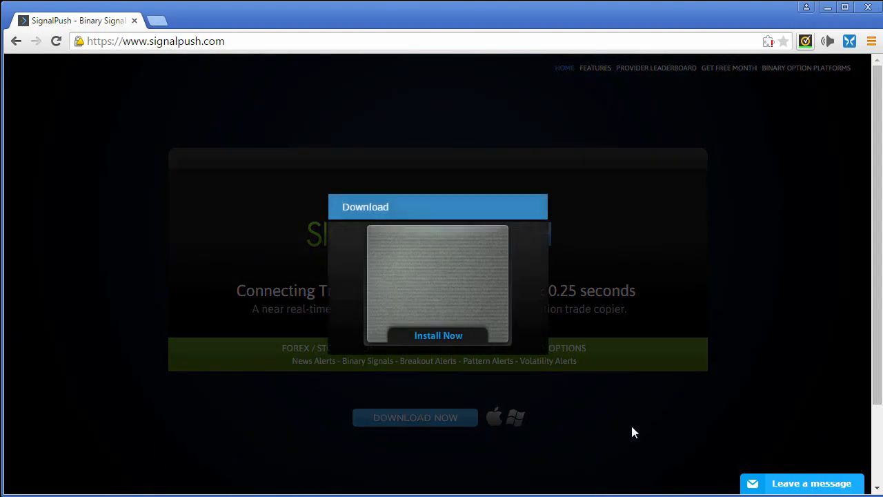
{"action": "left_click", "coordinate": [449, 336]}
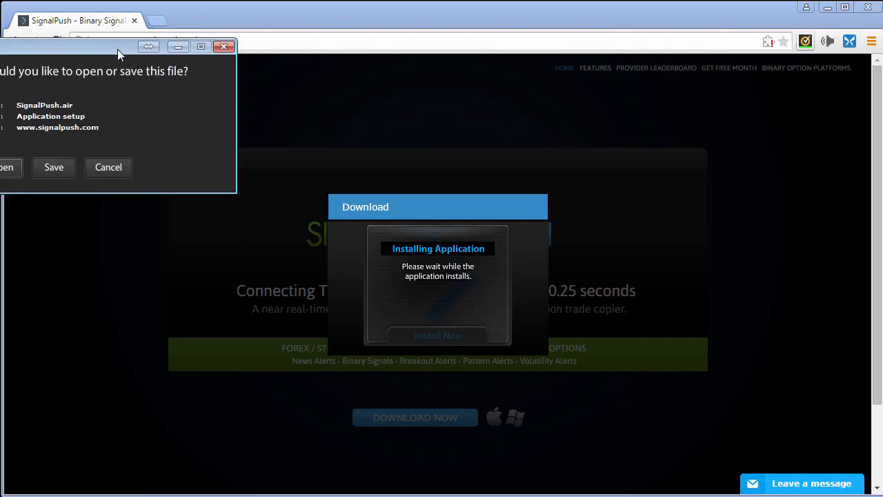
{"action": "left_click_drag", "start_coordinate": [117, 49], "coordinate": [258, 85]}
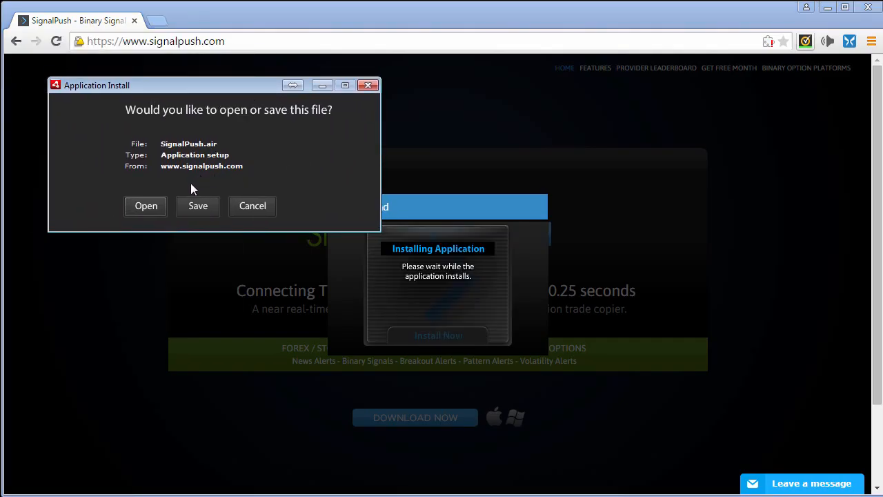
{"action": "left_click", "coordinate": [161, 202]}
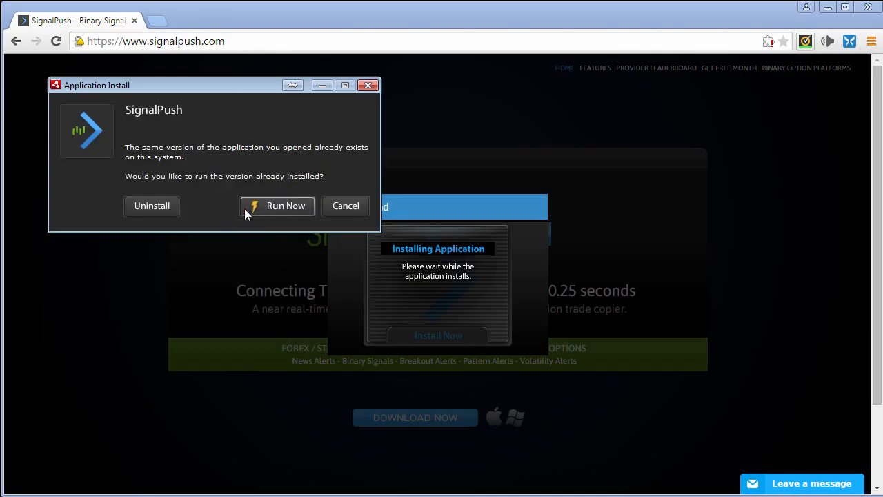
{"action": "left_click", "coordinate": [275, 206]}
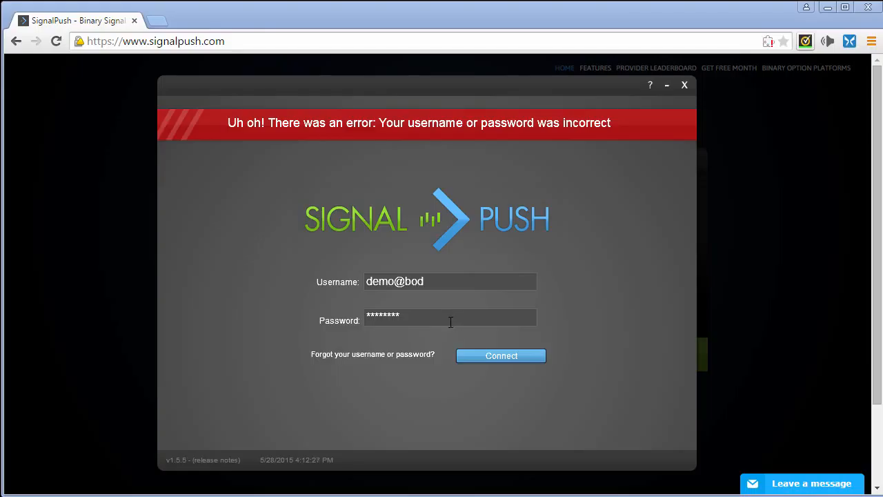
Replace the rejected password with the correct one and connect to reach the Signal Dashboard
{"action": "left_click", "coordinate": [450, 321]}
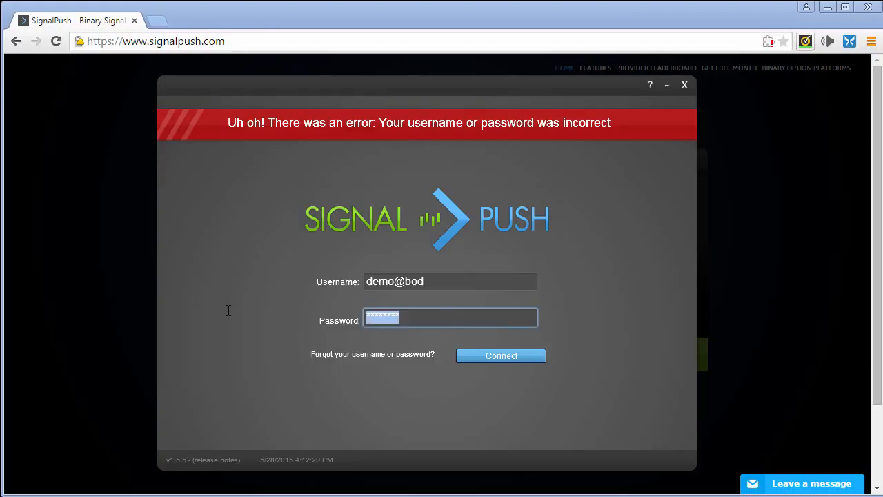
{"action": "type", "text": "********"}
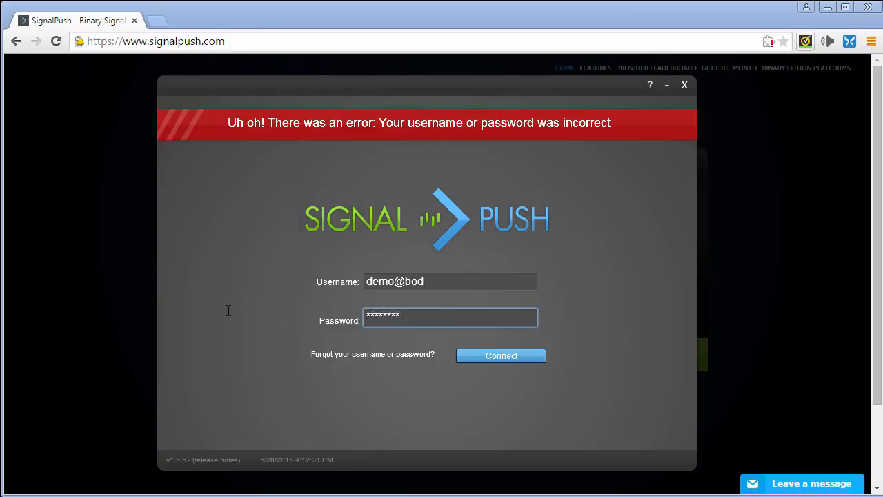
{"action": "type", "text": "******"}
{"action": "left_click", "coordinate": [475, 360]}
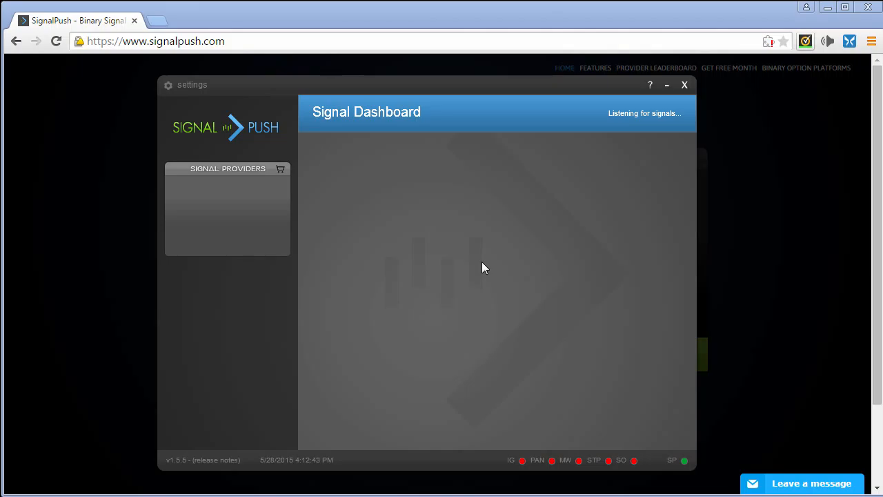
Go from the settings gear through Platforms to the SigConnect API section, listening on port 8090
{"action": "left_click", "coordinate": [172, 89]}
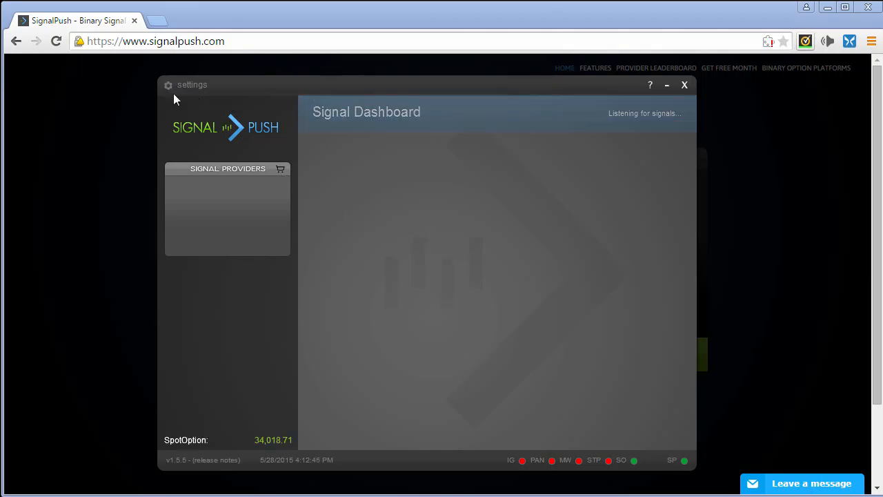
{"action": "left_click", "coordinate": [351, 242]}
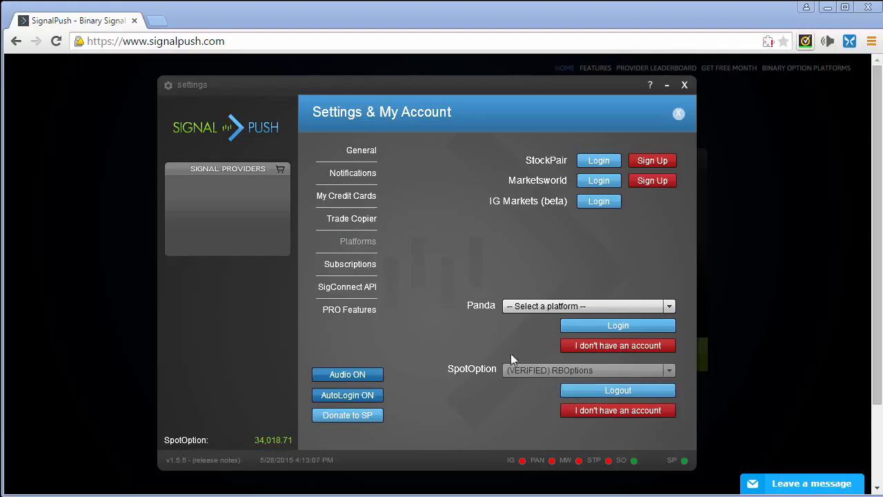
{"action": "left_click", "coordinate": [376, 294]}
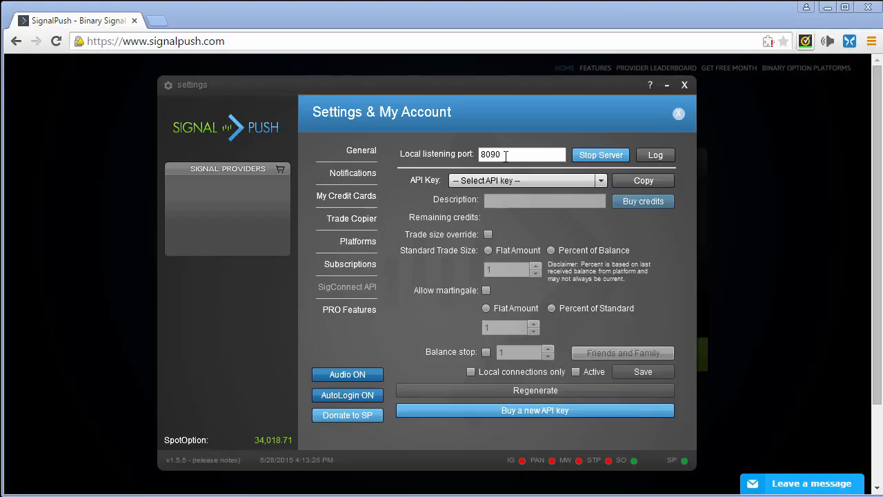
Restart the local SigConnect server on port 8090 and select the MT4Connect API key
{"action": "left_click", "coordinate": [576, 157]}
{"action": "left_click", "coordinate": [603, 157]}
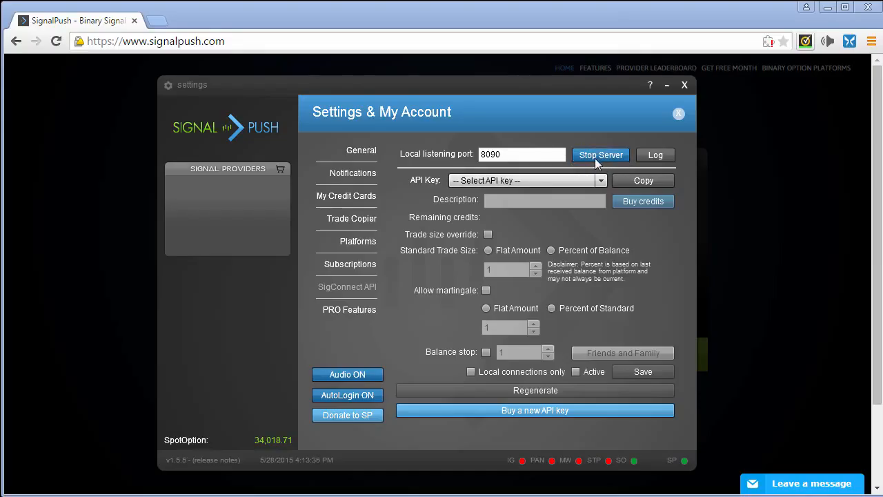
{"action": "left_click", "coordinate": [587, 158]}
{"action": "left_click", "coordinate": [585, 157]}
{"action": "left_click", "coordinate": [496, 182]}
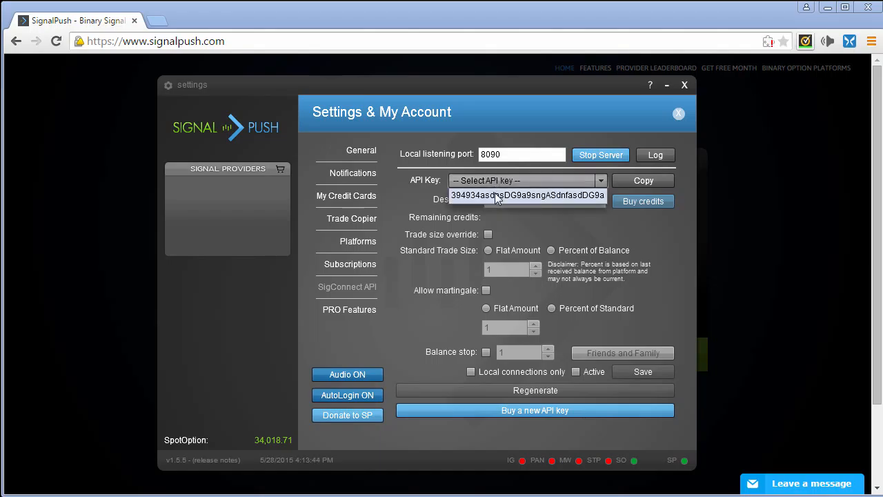
{"action": "left_click", "coordinate": [497, 196]}
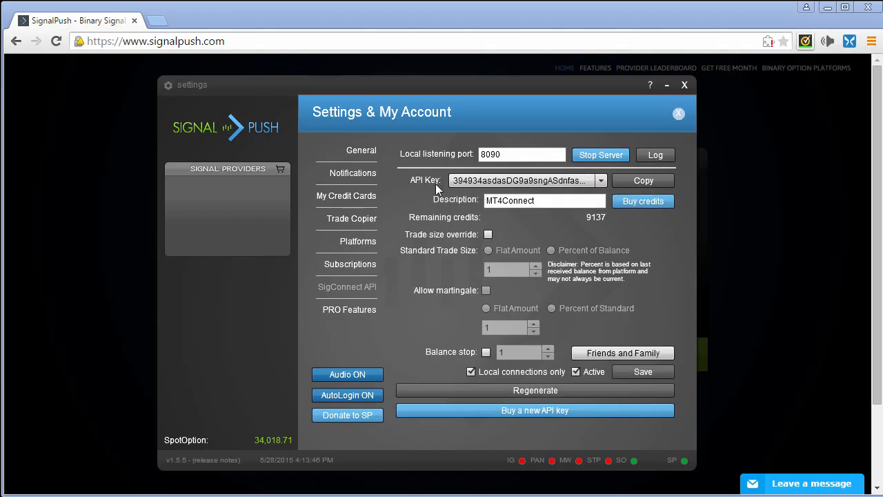
Copy the API key, override trade size with a flat 25, and allow martingale at 100% of standard
{"action": "left_click", "coordinate": [641, 181]}
{"action": "left_click", "coordinate": [488, 235]}
{"action": "left_click", "coordinate": [509, 268]}
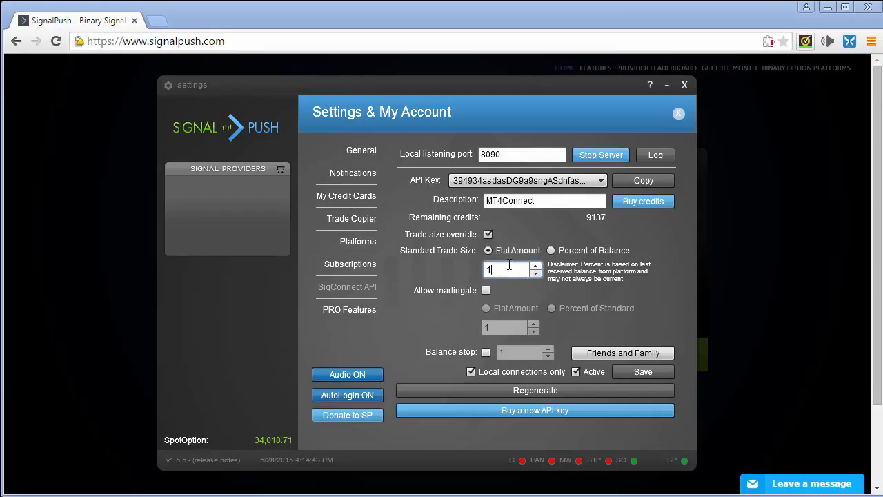
{"action": "key", "text": "BackSpace"}
{"action": "type", "text": "25"}
{"action": "left_click", "coordinate": [487, 291]}
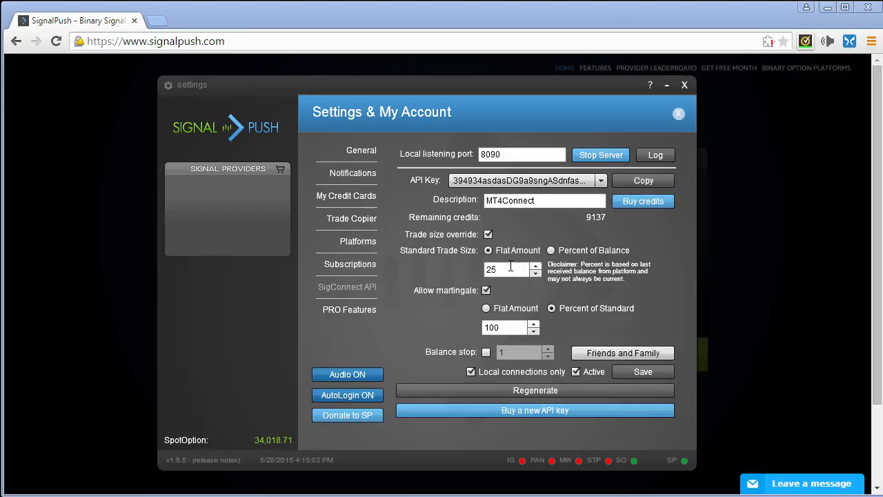
Untick trade size override, enable a balance stop of 100, and save the API settings
{"action": "left_click", "coordinate": [488, 235]}
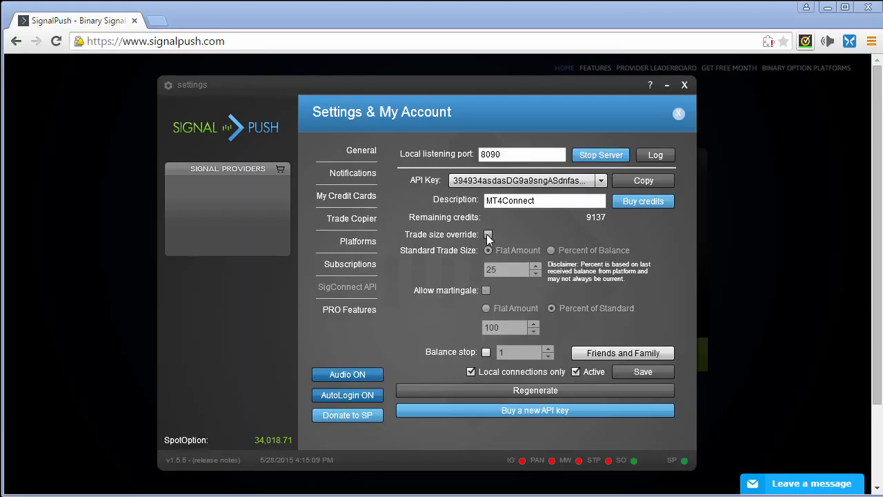
{"action": "left_click", "coordinate": [485, 353]}
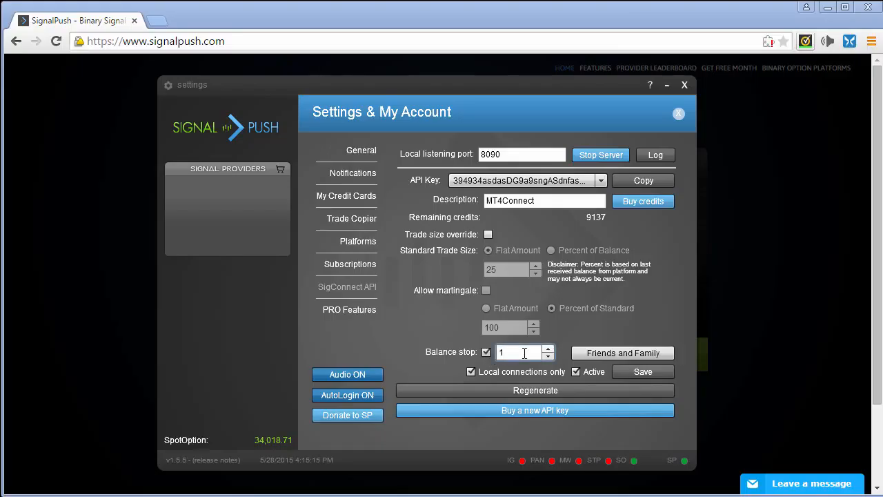
{"action": "type", "text": "00"}
{"action": "left_click", "coordinate": [621, 372]}
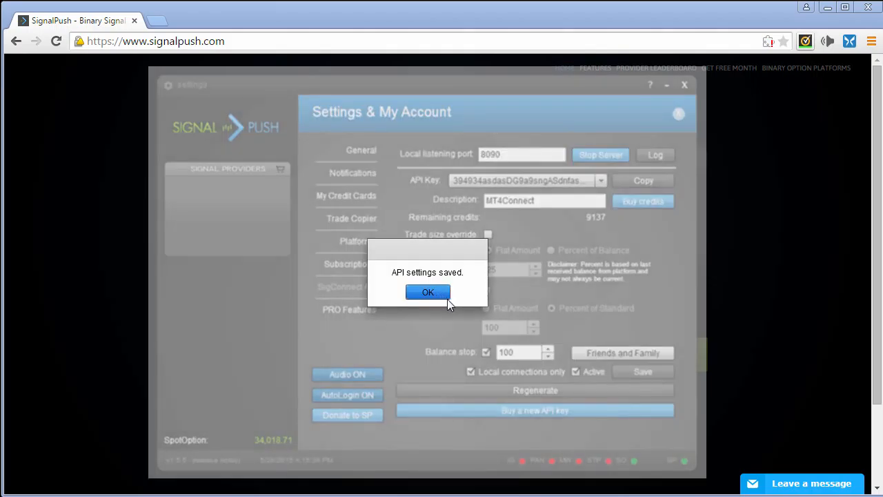
{"action": "left_click", "coordinate": [446, 296]}
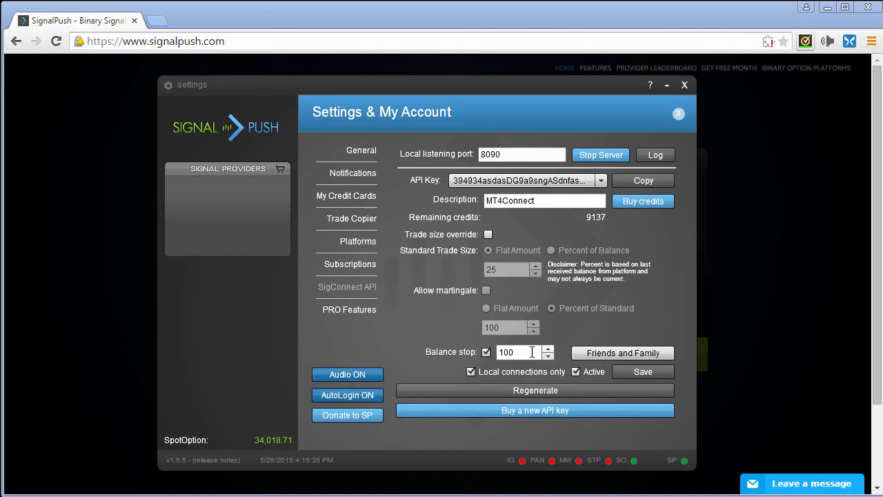